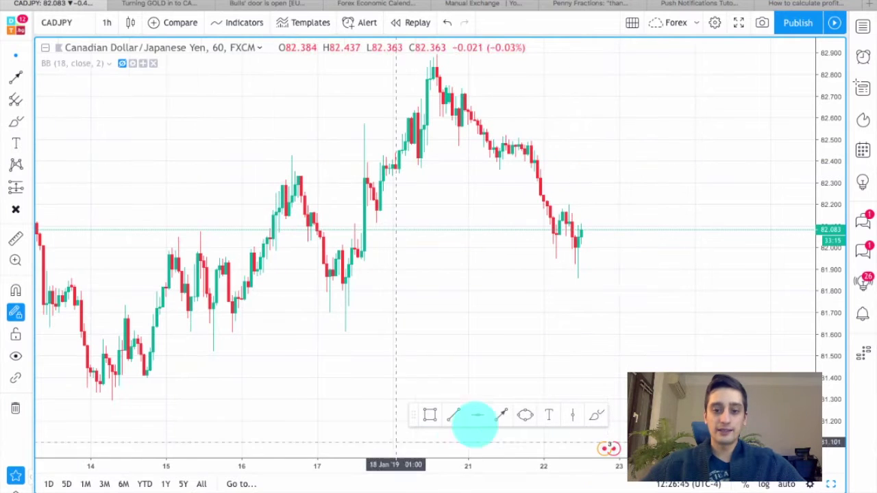
- Draw a red trend line from the 18 Jan peak along the falling highs
scroll(663, 285, up, 1)
click(453, 415)
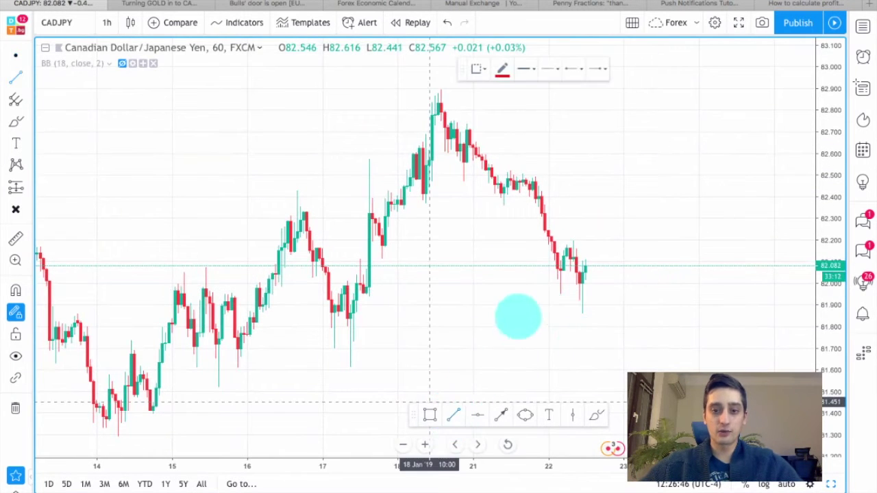
mouse_move(441, 89)
mouse_down()
mouse_move(592, 234)
mouse_move(648, 273)
mouse_move(649, 302)
mouse_move(659, 296)
mouse_up()
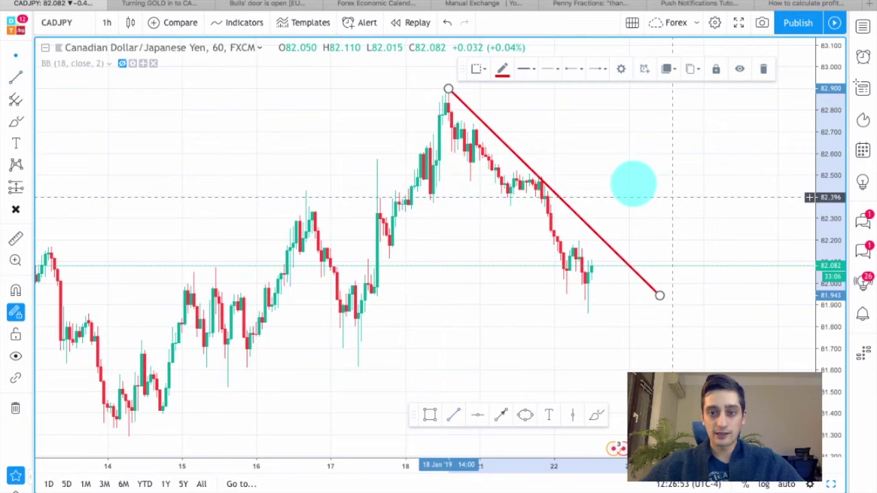
click(634, 184)
- Alt-drag a parallel copy of the red line below to form the channel, then fine-tune it
click(584, 220)
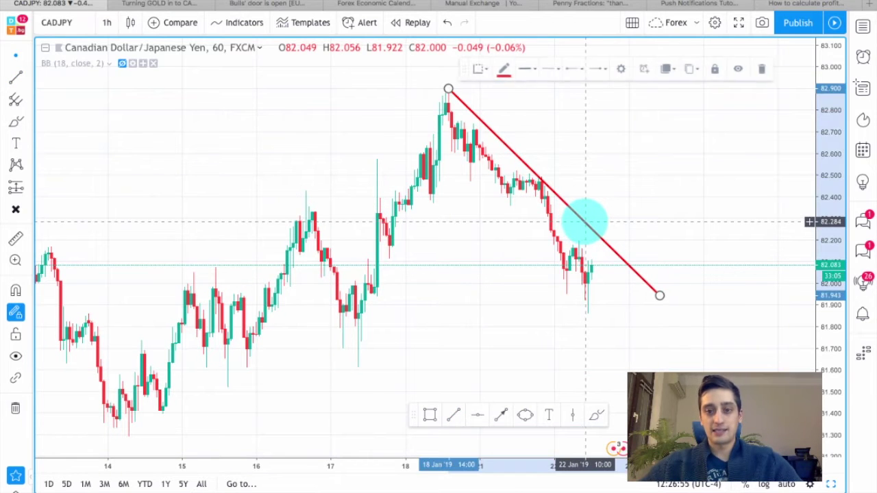
mouse_move(584, 220)
mouse_down()
mouse_move(650, 190)
mouse_move(611, 176)
mouse_move(586, 189)
mouse_move(529, 280)
mouse_move(539, 256)
mouse_up()
click(583, 193)
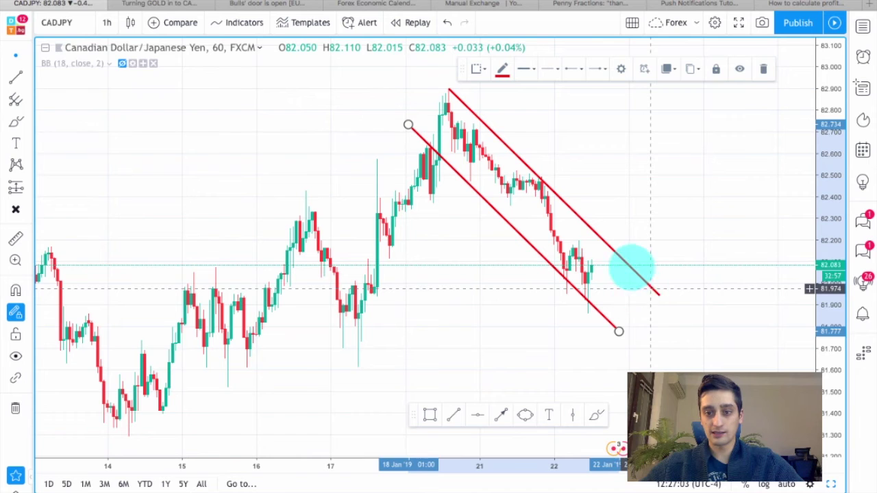
click(635, 299)
drag(623, 261, 621, 254)
key(Escape)
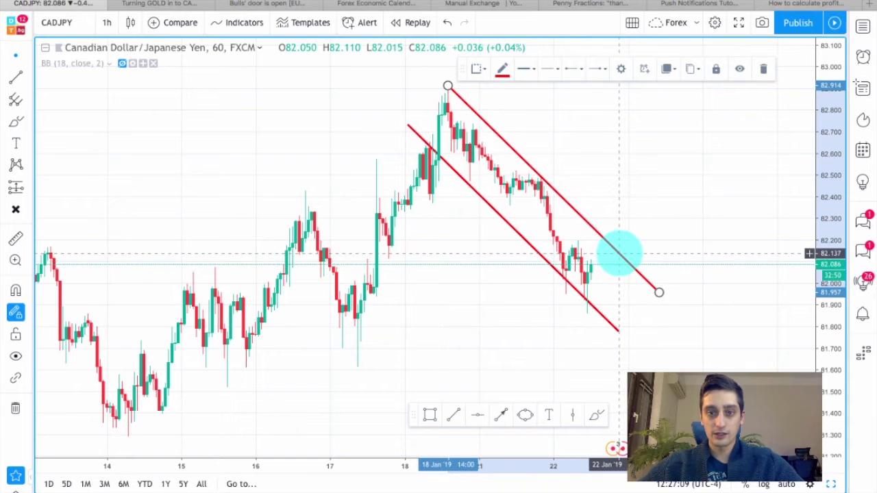
key(Escape)
- Circle the 18 Jan peak with a blue brush ellipse
click(16, 122)
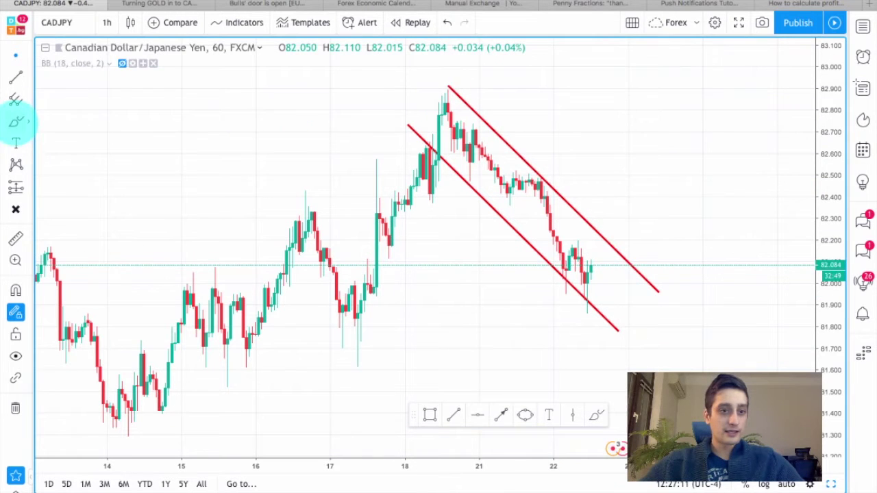
click(502, 68)
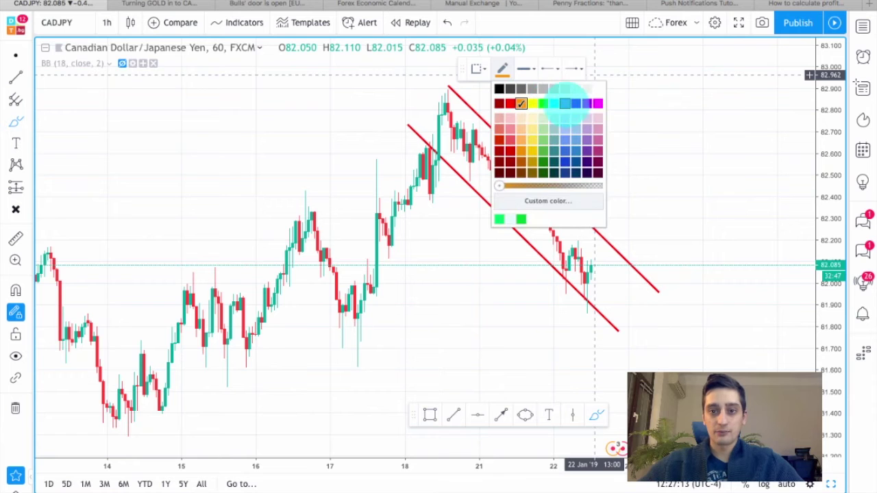
click(580, 102)
mouse_move(442, 89)
mouse_down()
mouse_move(456, 117)
mouse_move(440, 86)
mouse_up()
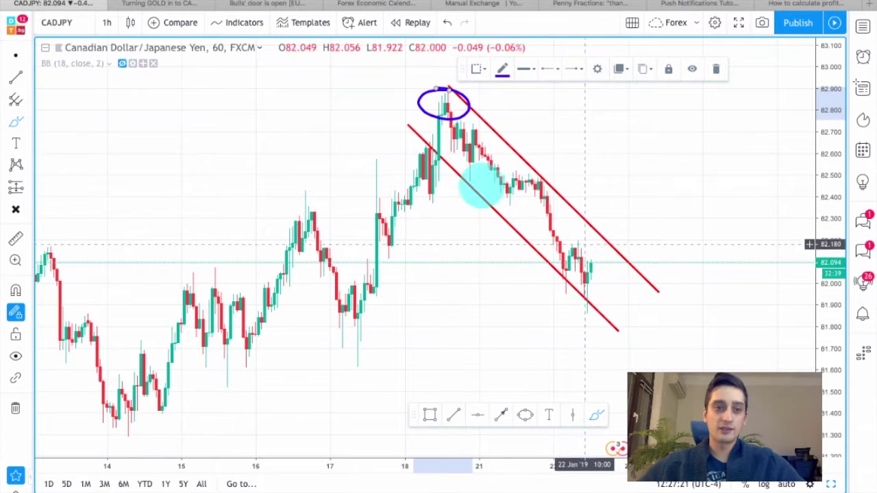
- Draw blue-violet arrows from the peak down to the channel bottom and back up toward the upper line
click(29, 76)
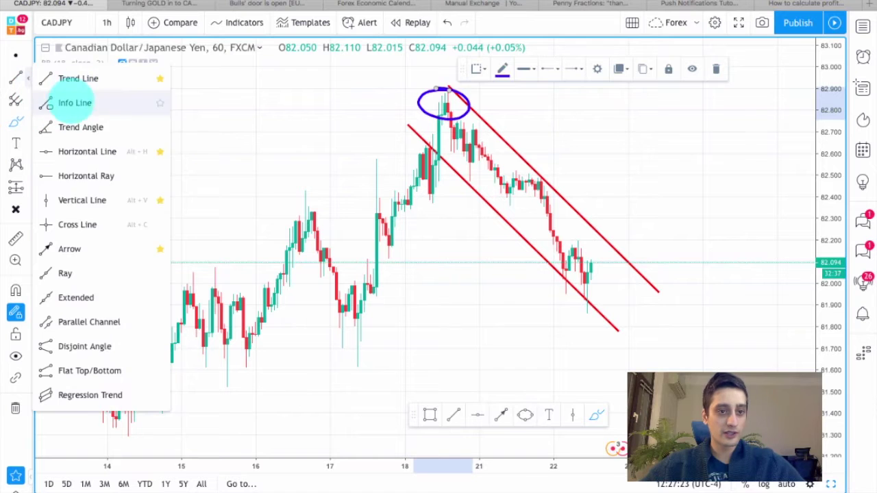
click(84, 248)
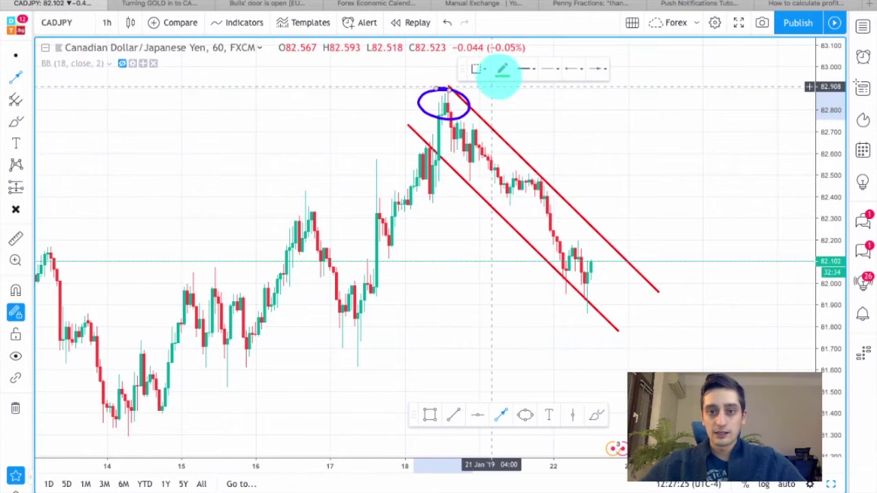
click(503, 69)
click(579, 102)
mouse_move(443, 99)
mouse_down()
mouse_move(521, 188)
mouse_move(563, 274)
mouse_up()
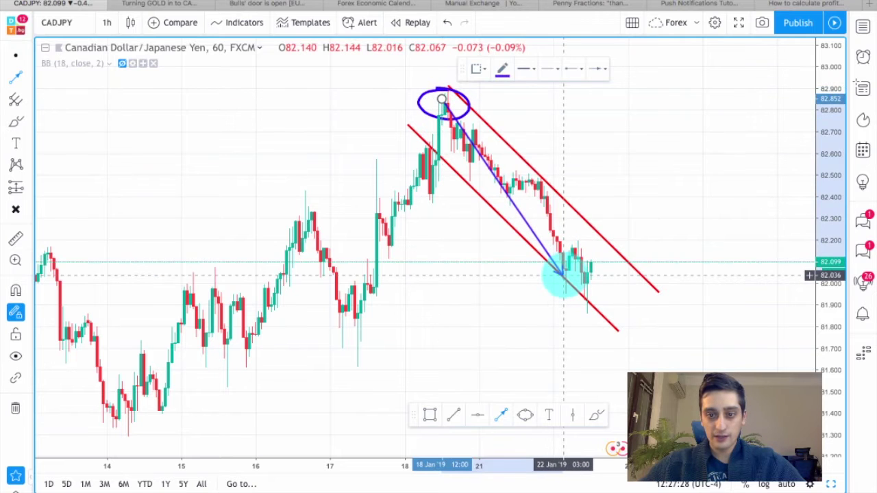
mouse_move(563, 274)
mouse_down()
mouse_move(579, 248)
mouse_move(588, 290)
mouse_move(612, 216)
mouse_up()
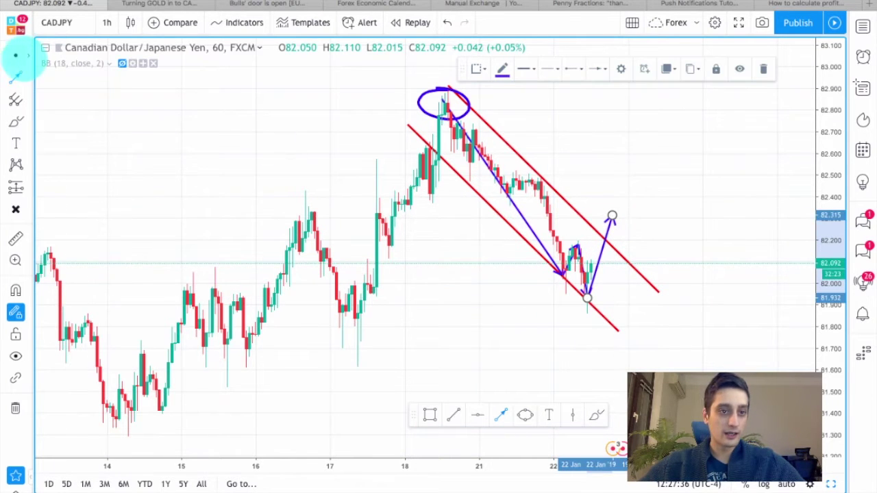
scroll(498, 189, up, 3)
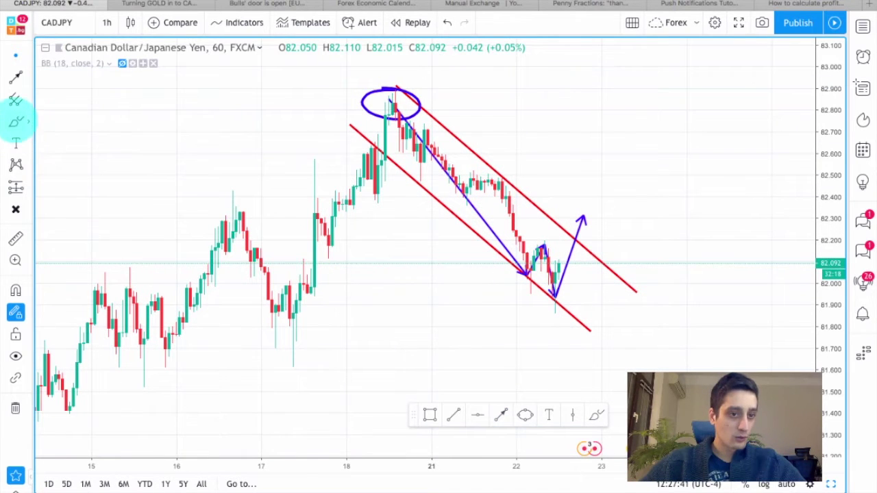
- Brush orange lines near 82.00 and 81.85 on 17 Jan plus a rising orange stroke into the peak
click(15, 121)
click(502, 68)
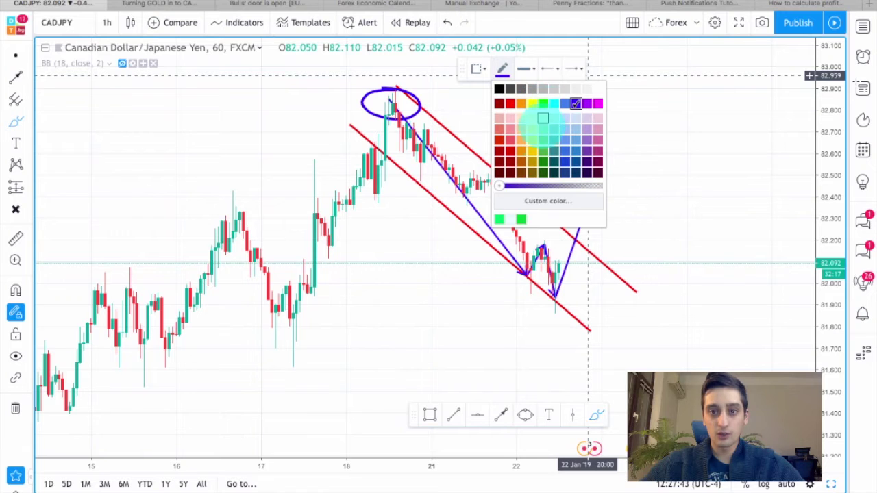
click(521, 103)
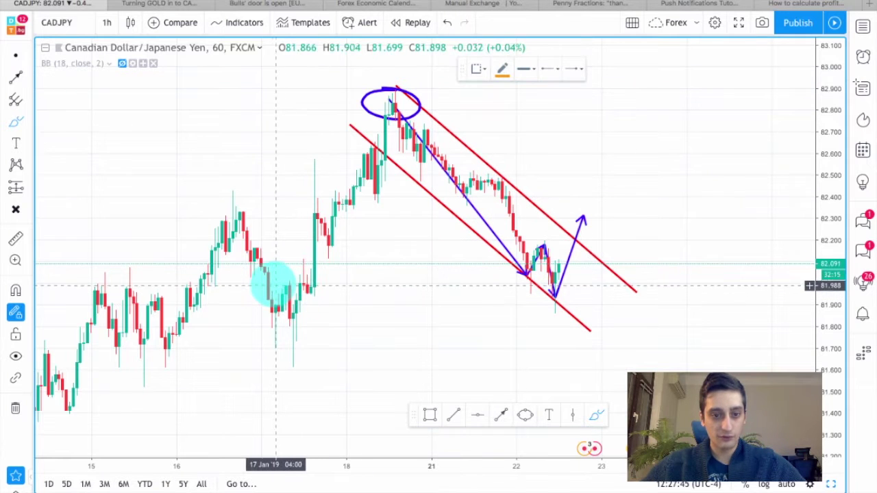
drag(266, 283, 339, 283)
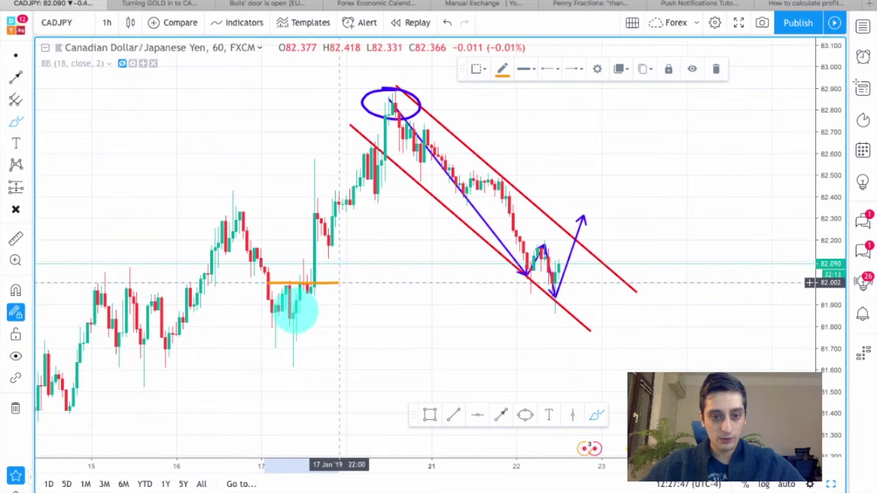
drag(339, 317, 272, 318)
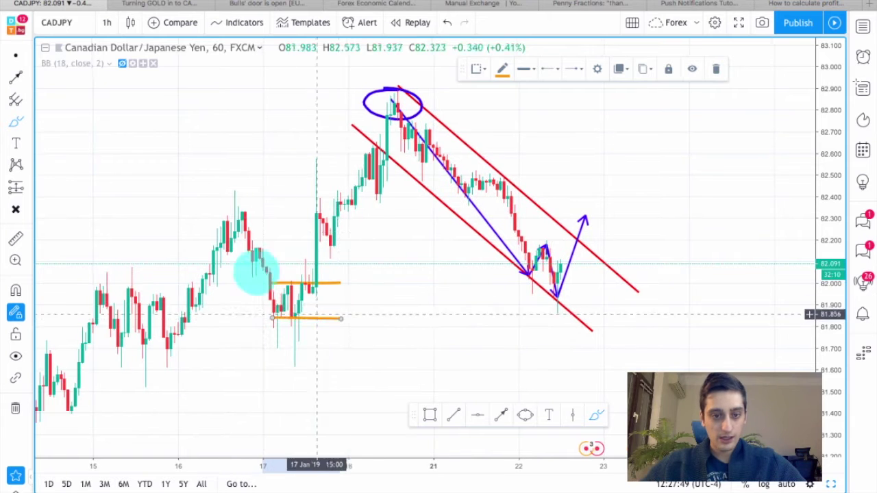
mouse_move(172, 333)
mouse_down()
mouse_move(205, 290)
mouse_move(240, 214)
mouse_move(284, 310)
mouse_move(386, 102)
mouse_up()
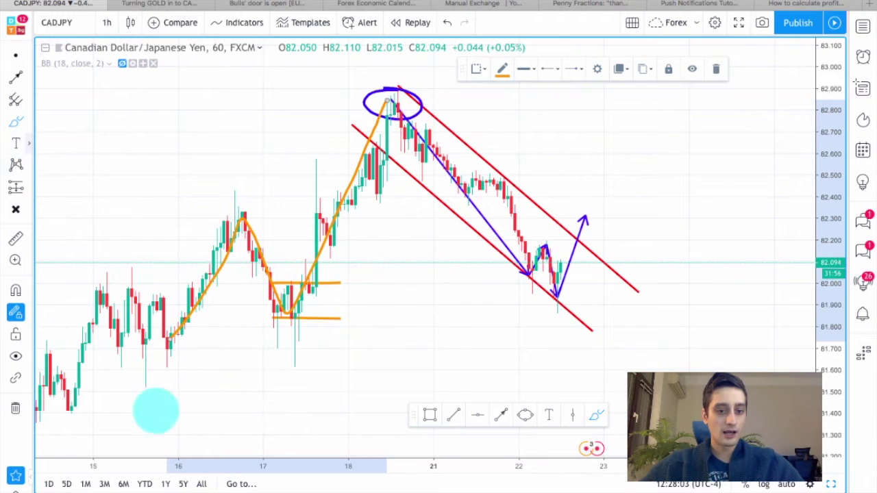
- Shade 81.85–82.00 with a green-filled rectangle stretching from 17 Jan through 22 Jan
click(430, 415)
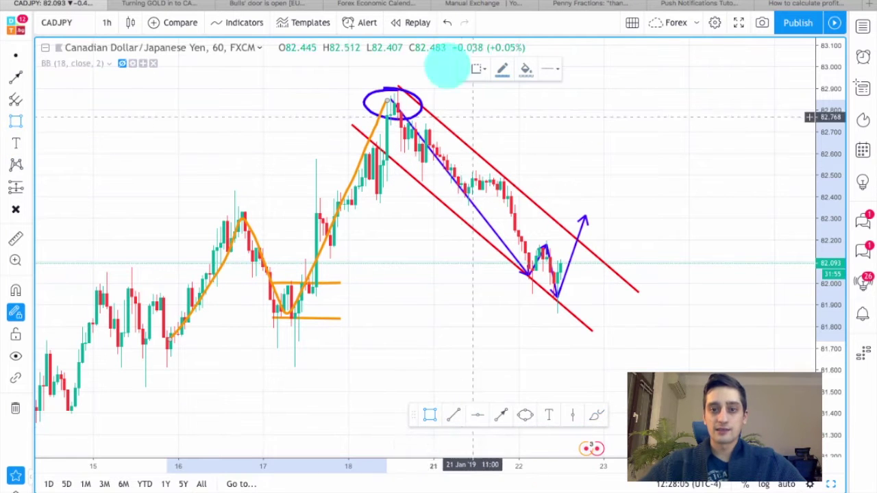
click(503, 69)
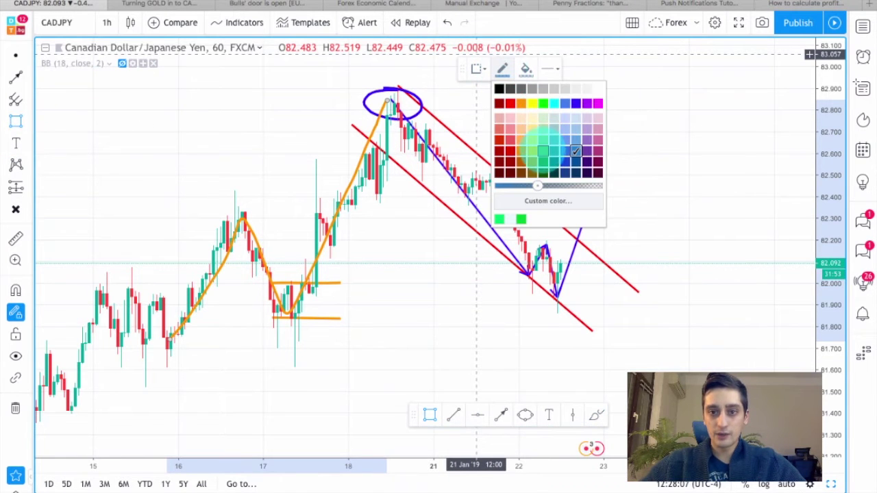
click(528, 71)
click(526, 68)
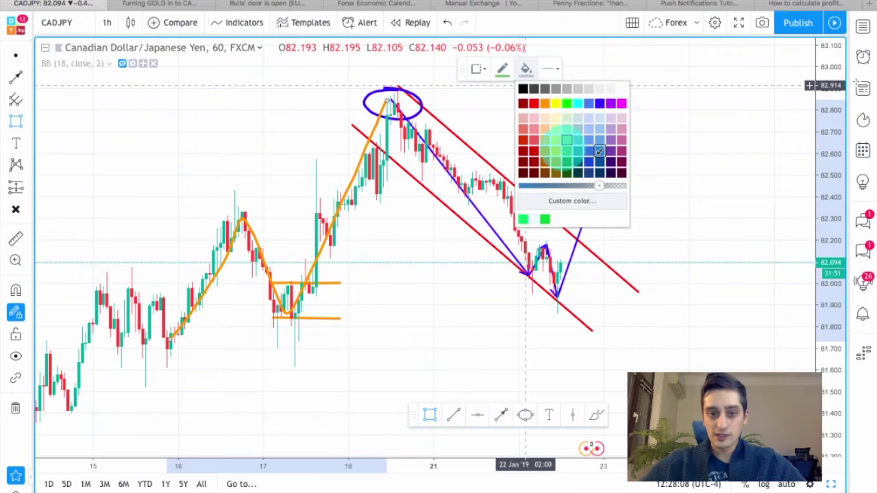
click(567, 141)
mouse_move(256, 283)
mouse_down()
mouse_move(409, 323)
mouse_move(750, 318)
mouse_up()
click(15, 55)
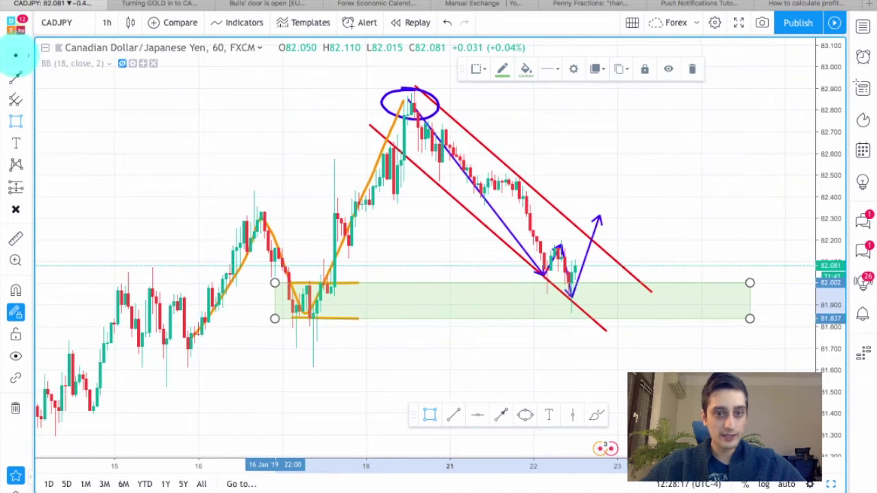
click(443, 250)
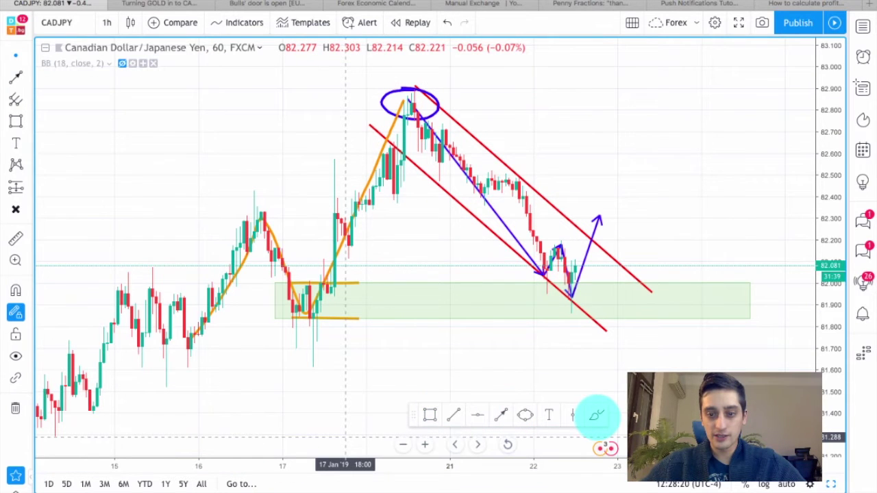
- Circle the recent low near the support zone with a red brush
click(596, 416)
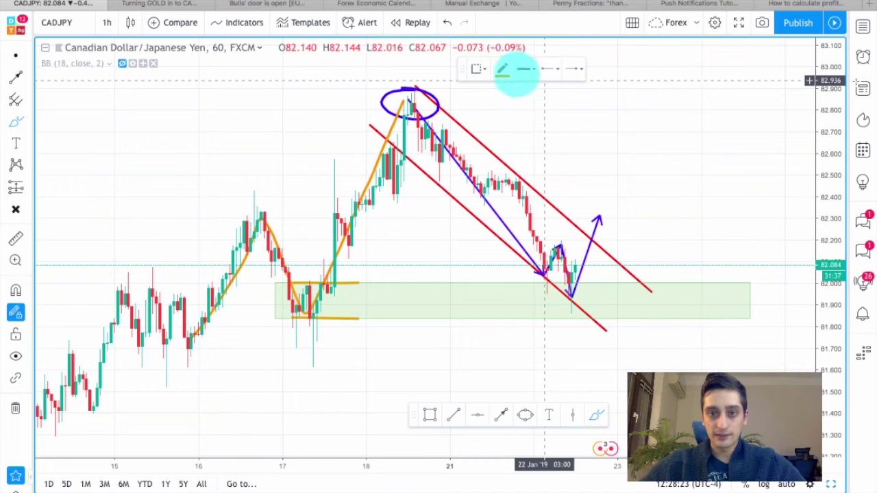
click(503, 70)
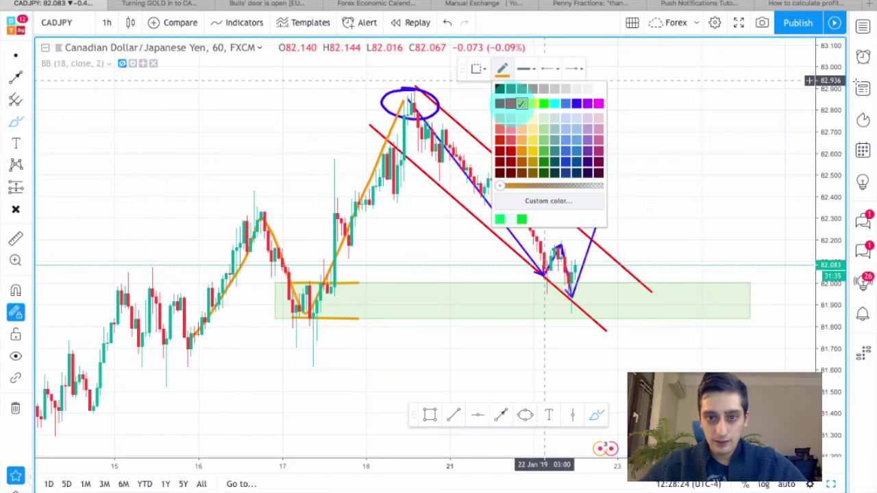
click(499, 140)
mouse_move(554, 288)
mouse_down()
mouse_move(533, 299)
mouse_move(555, 298)
mouse_move(544, 280)
mouse_move(556, 309)
mouse_move(589, 313)
mouse_move(574, 297)
mouse_up()
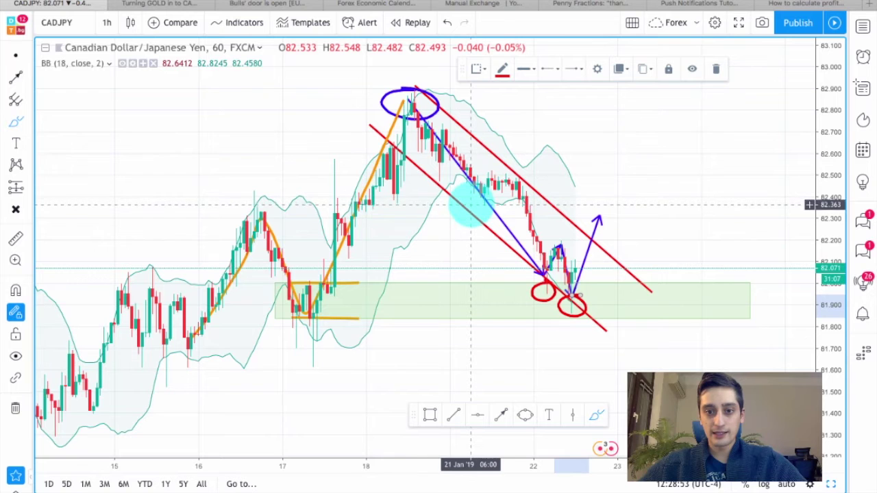
- Brush red horizontal levels near 82.40, 82.54, 82.77 and 82.89, then return to the cursor
drag(476, 200, 641, 198)
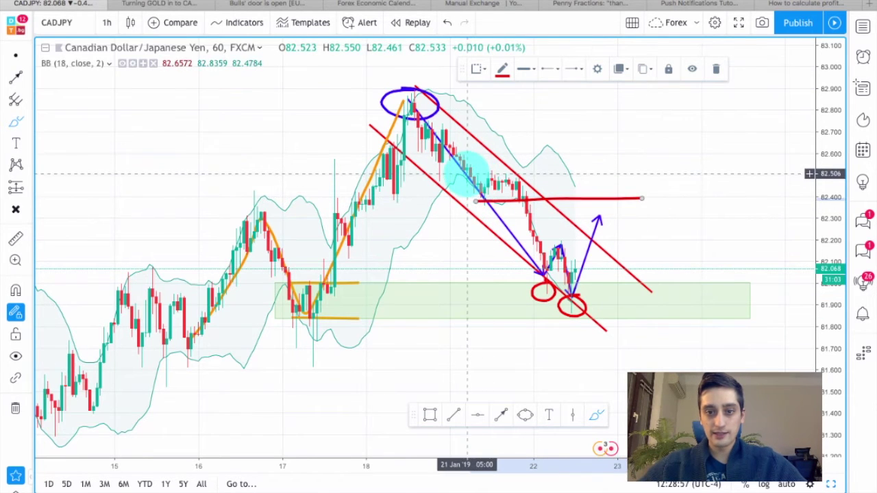
drag(468, 169, 603, 168)
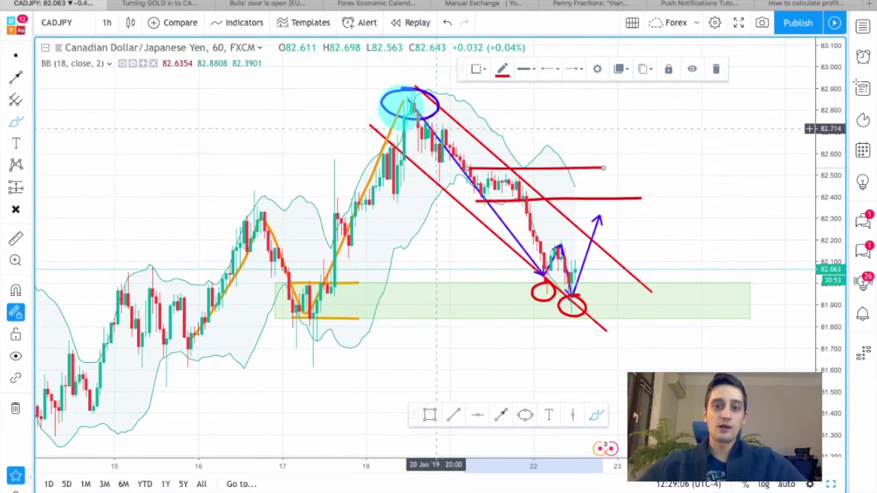
drag(403, 117, 662, 118)
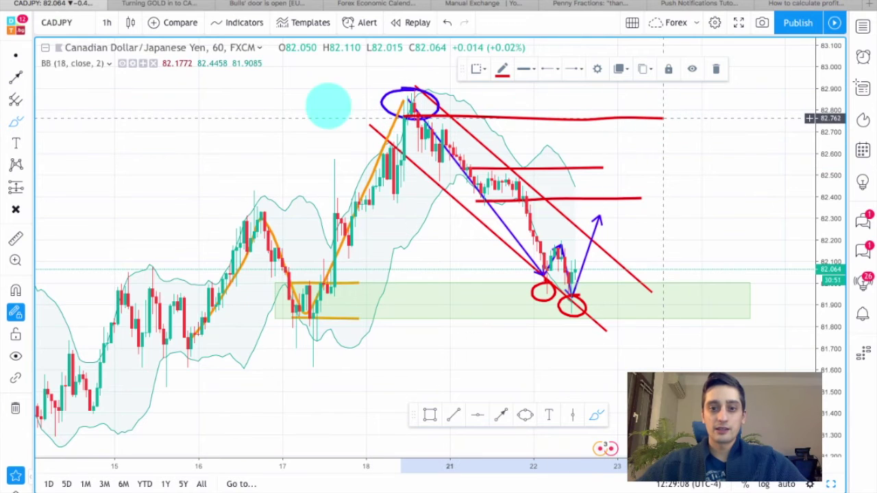
drag(397, 87, 666, 90)
click(15, 55)
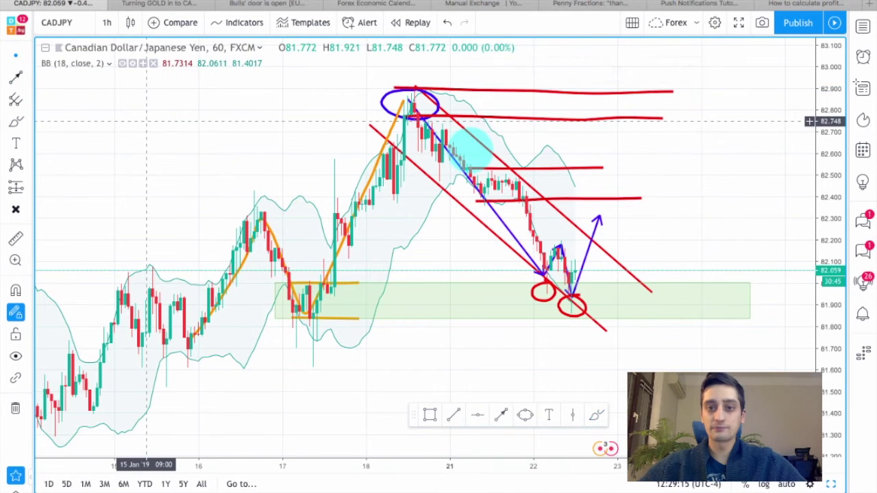
scroll(476, 147, up, 1)
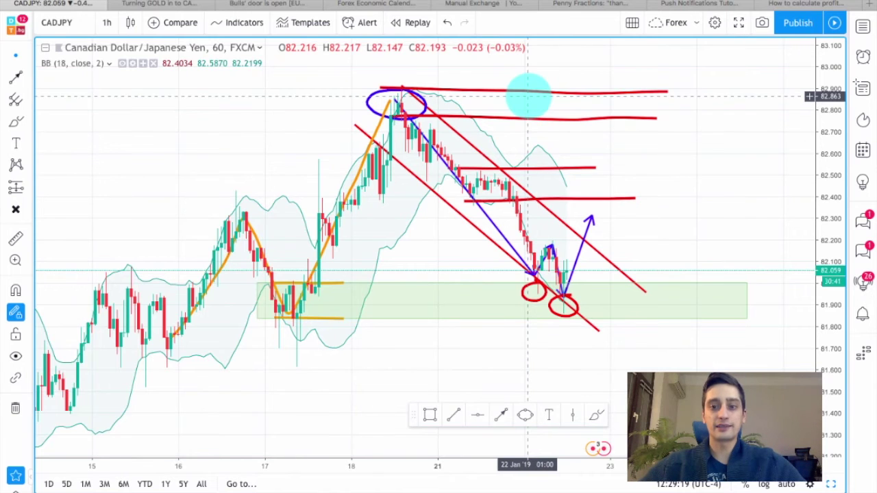
click(567, 282)
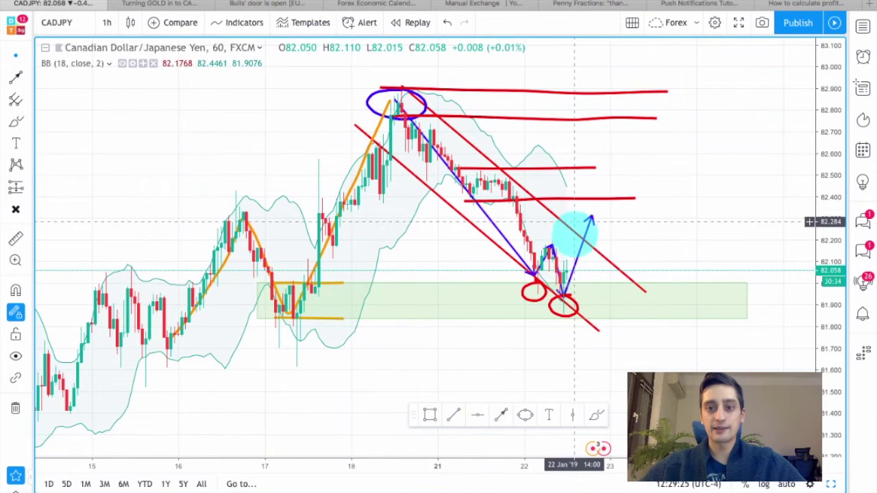
click(584, 238)
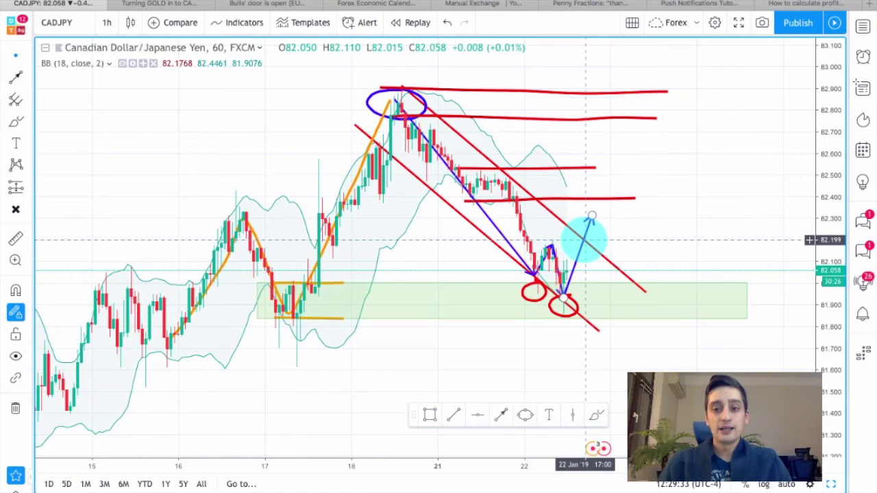
scroll(660, 245, up, 2)
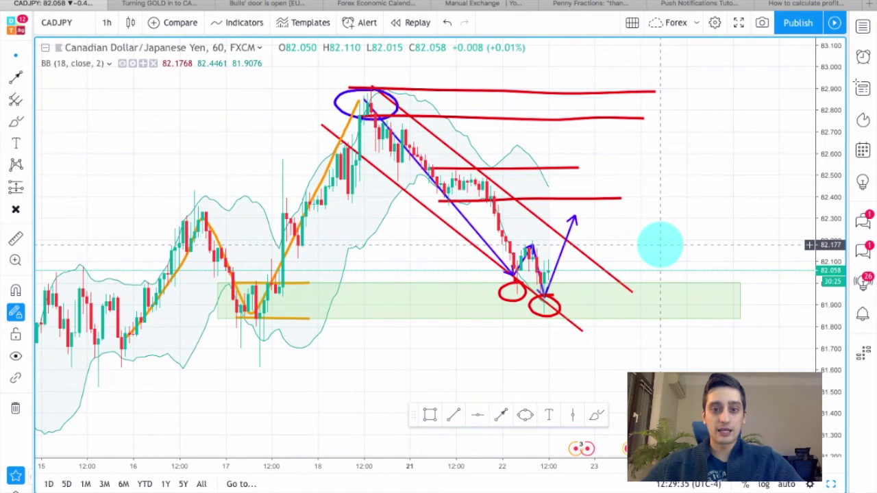